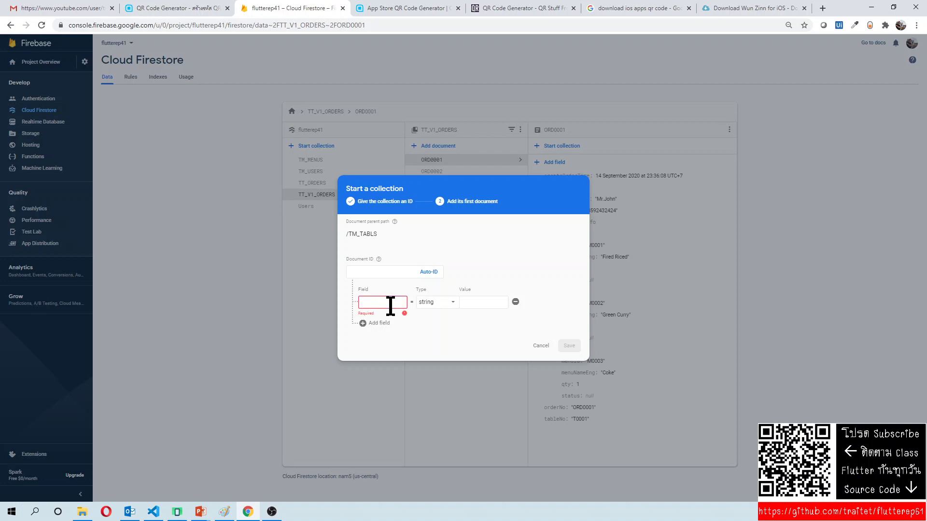
Define the first document's initial field as orderNo, type string, and enter the order number as its value.
text(orderNo)
click(482, 302)
text(ORD001)
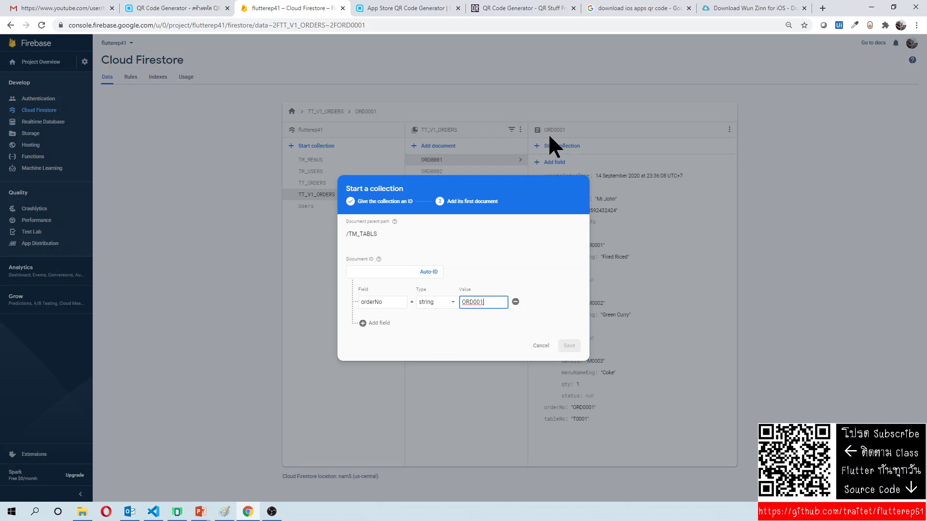
Add a string field customerName to the new document and enter the customer's first name as its value.
click(369, 323)
click(379, 317)
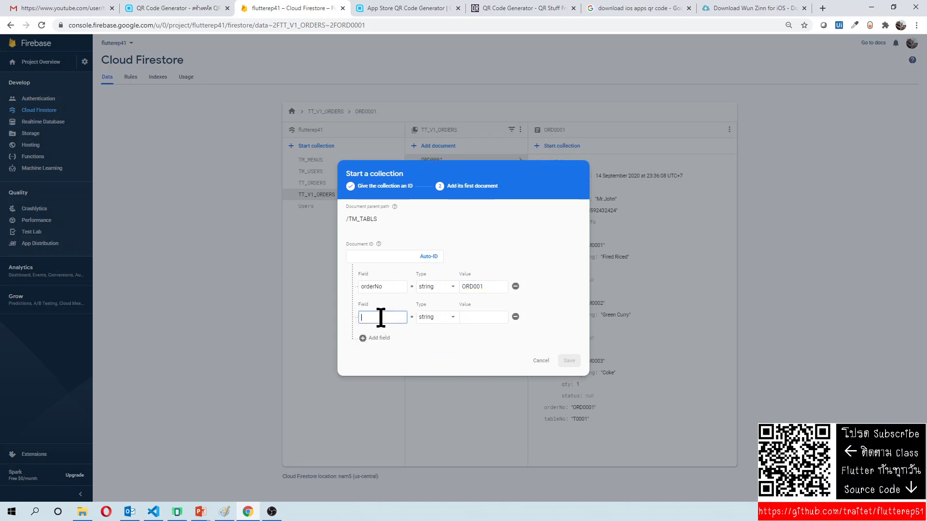
text(customerNo)
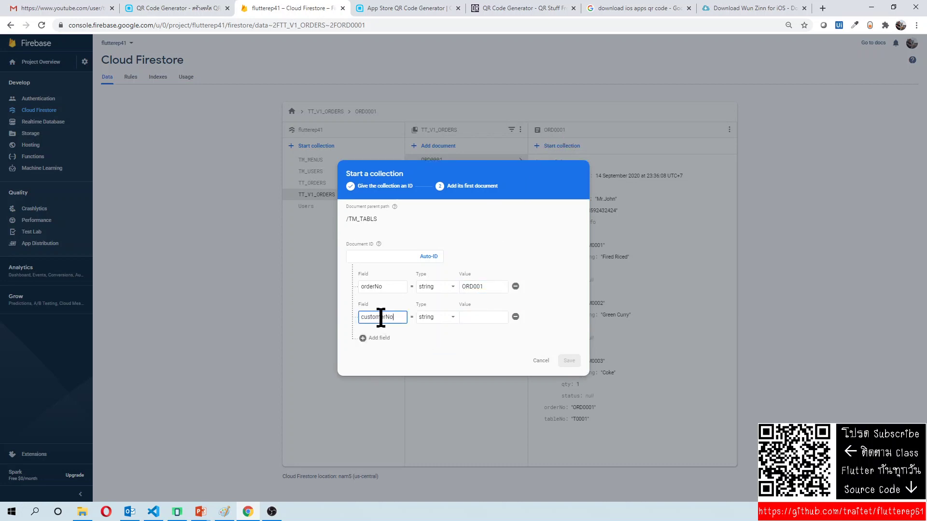
key(BackSpace)
text(ame)
click(497, 320)
text(John)
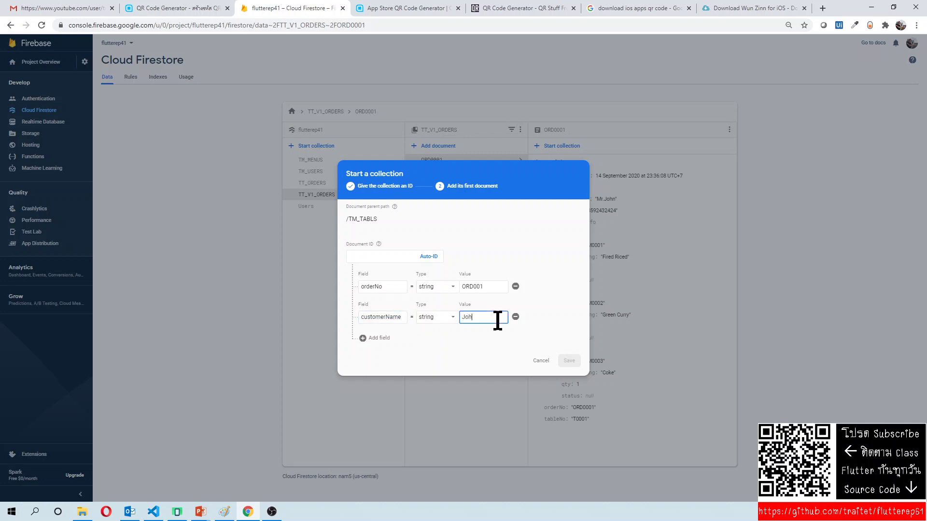
Add a string field mobileNo to the new document and enter the customer's mobile number as its value.
click(374, 346)
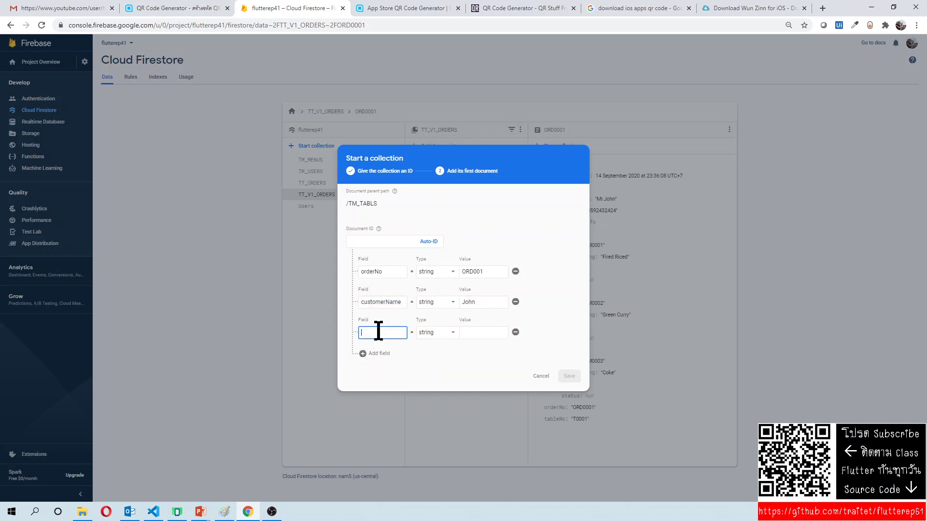
text(mobileNo)
click(495, 333)
text(08)
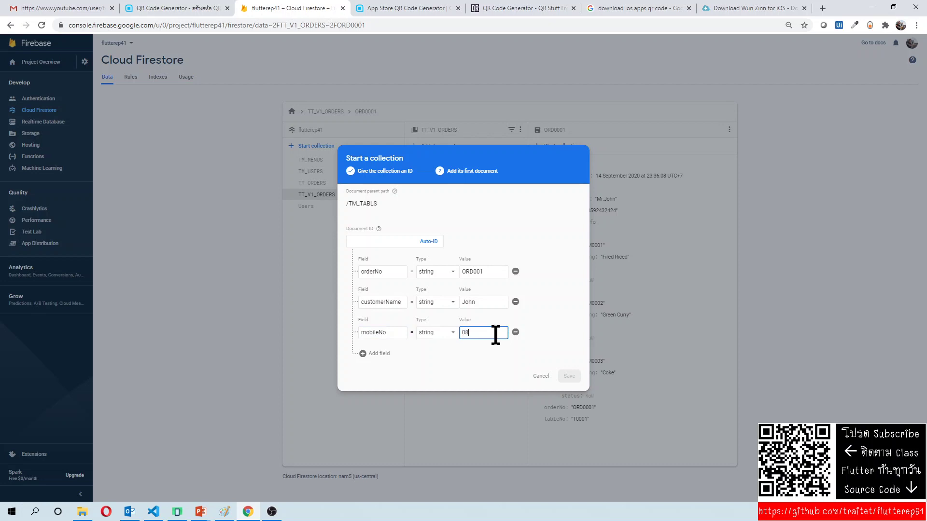
text(253255)
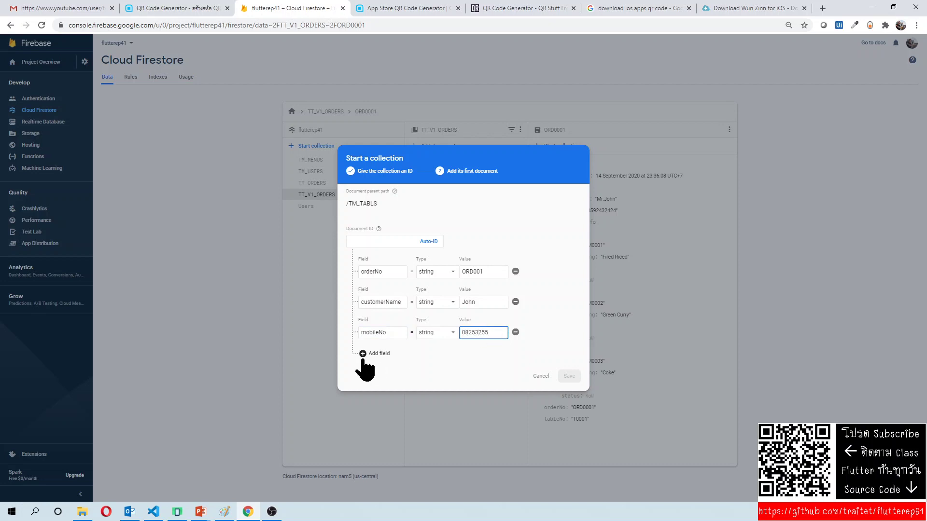
Add a string field guestQty with value 4 and save the first TM_TABLS document under an auto-generated ID.
click(364, 352)
click(375, 343)
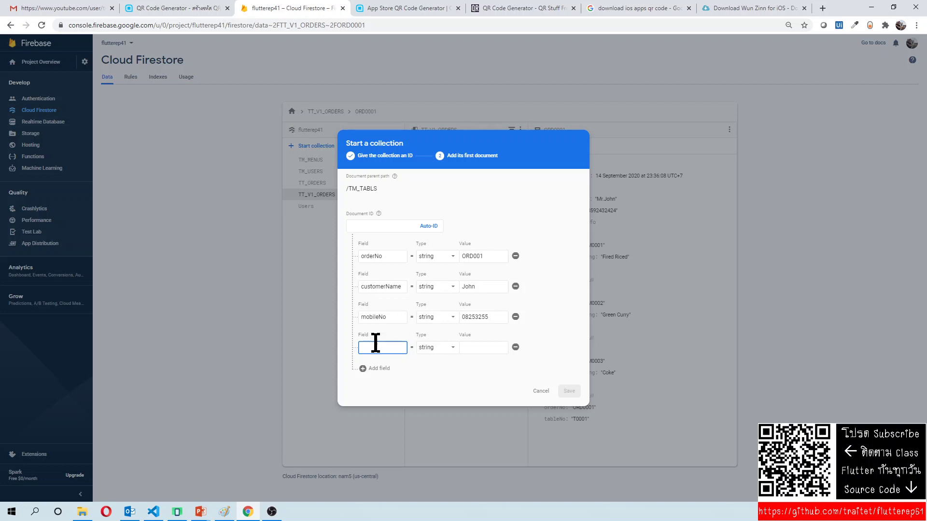
text(guestQty)
click(488, 347)
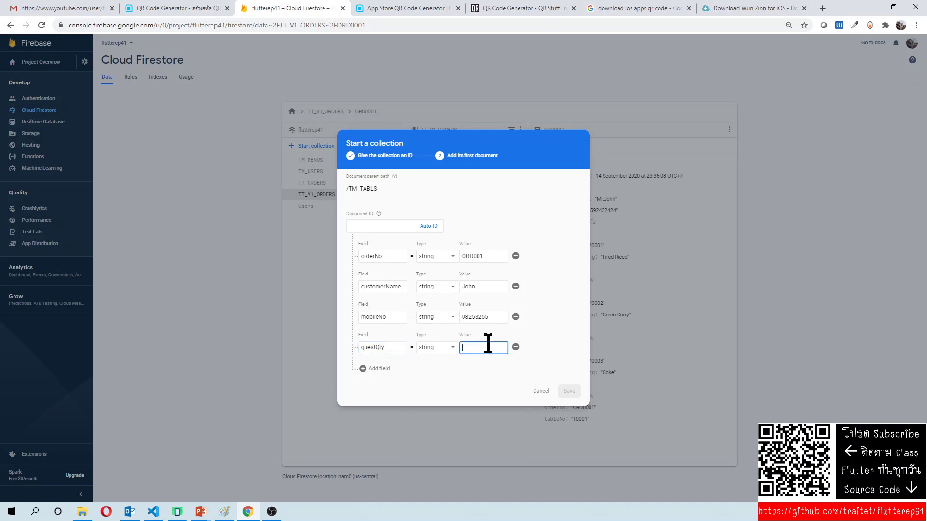
text(4)
click(427, 227)
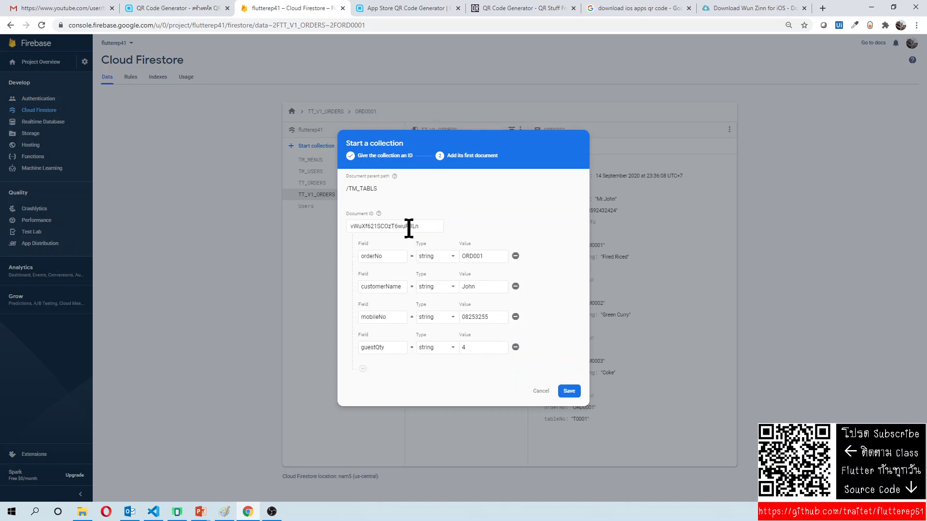
click(569, 391)
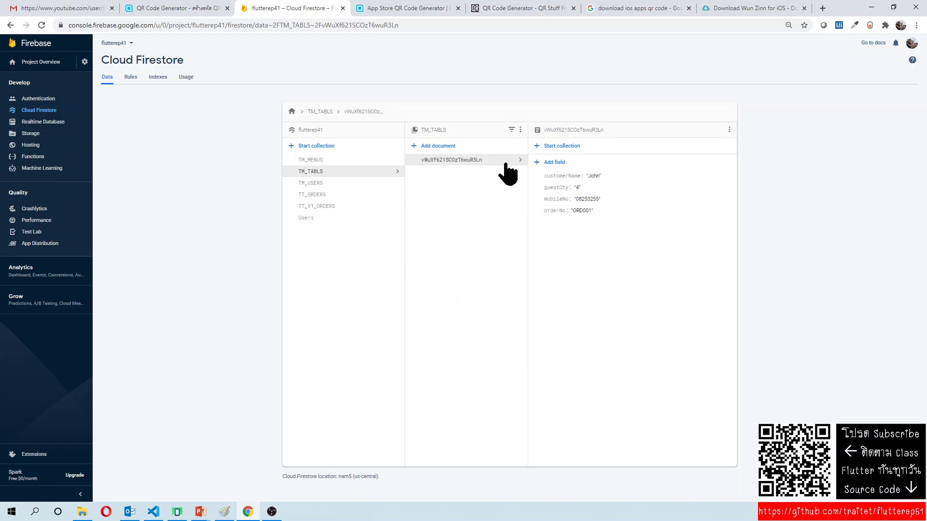
Add a string field tableNo with value 12 to the TM_TABLS document.
click(555, 169)
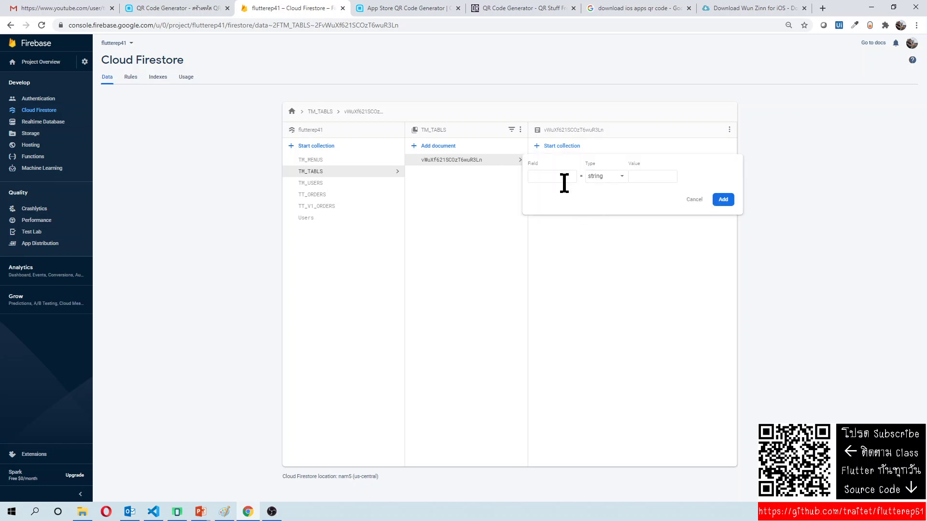
click(564, 183)
text(tableNo)
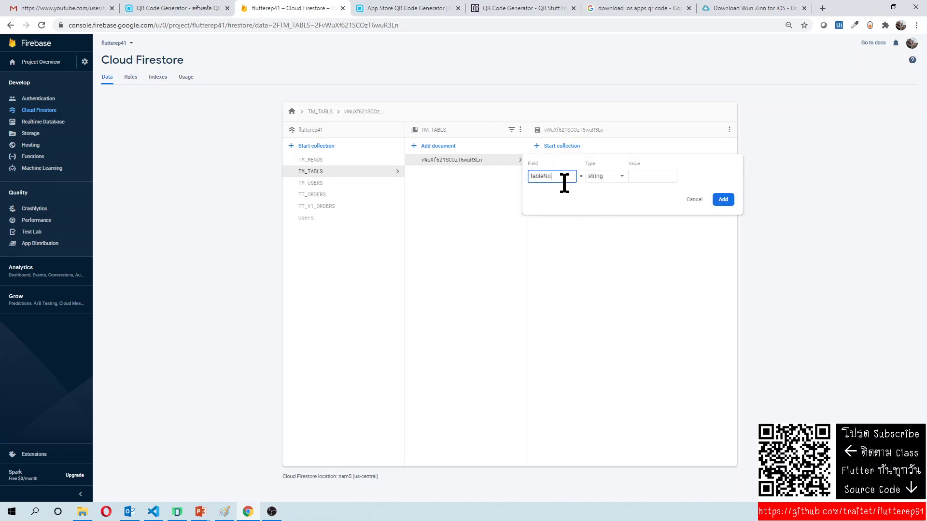
click(641, 179)
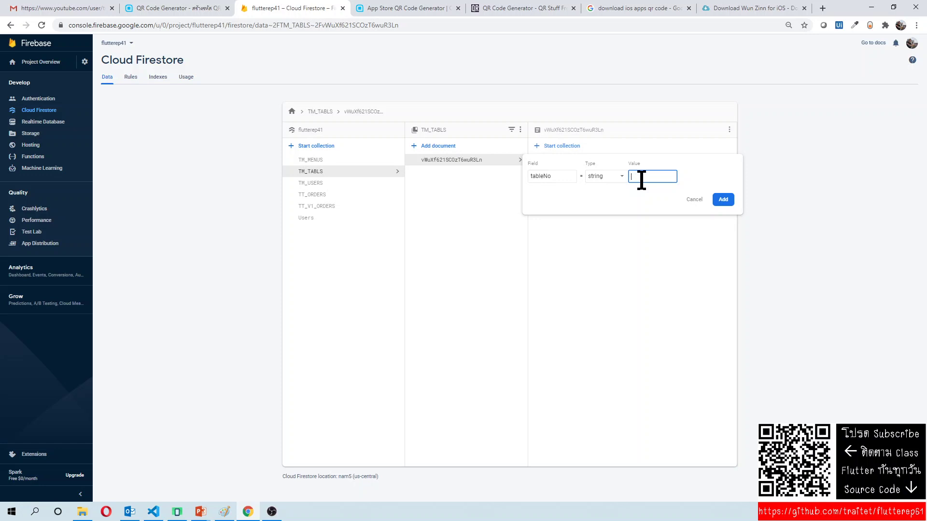
text(10)
click(723, 200)
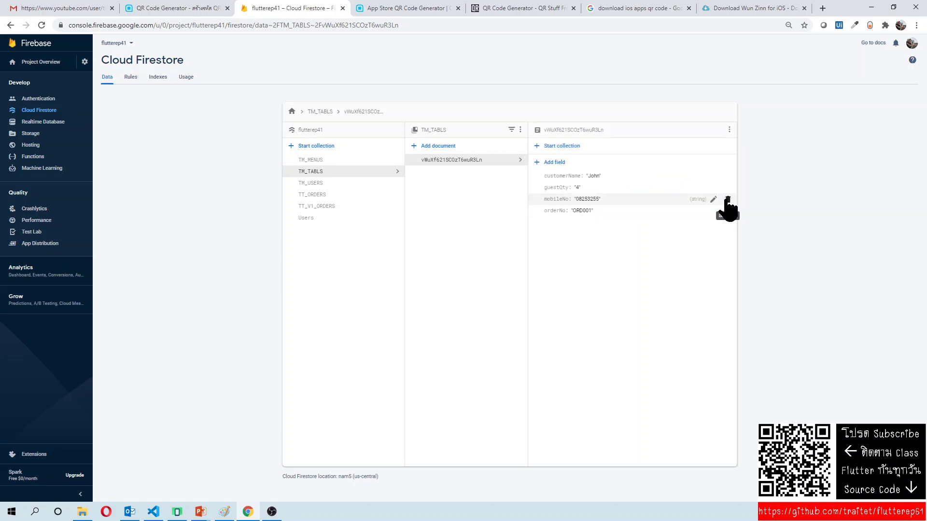
Add a string field tableDescription with the value "Big Room (lefe side)" to the TM_TABLS document.
click(550, 164)
click(554, 175)
text(tabl)
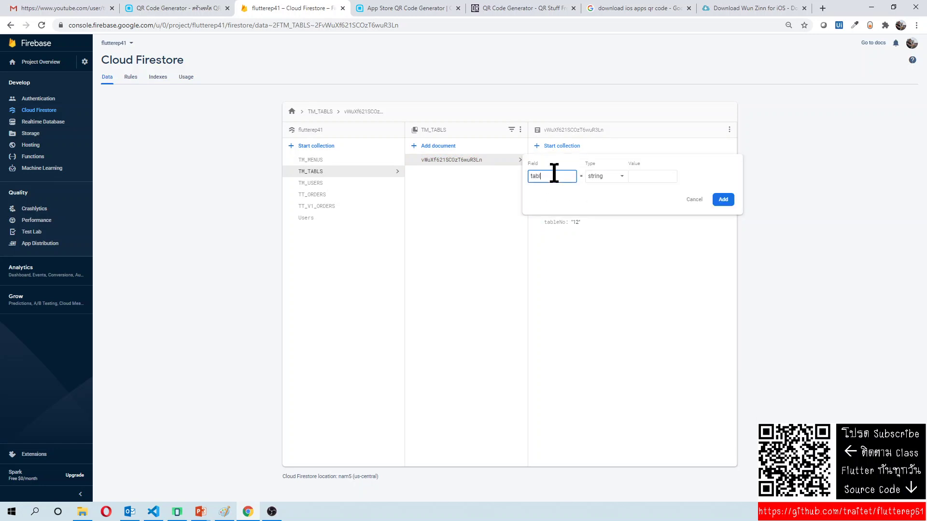
text(eLocation)
click(634, 177)
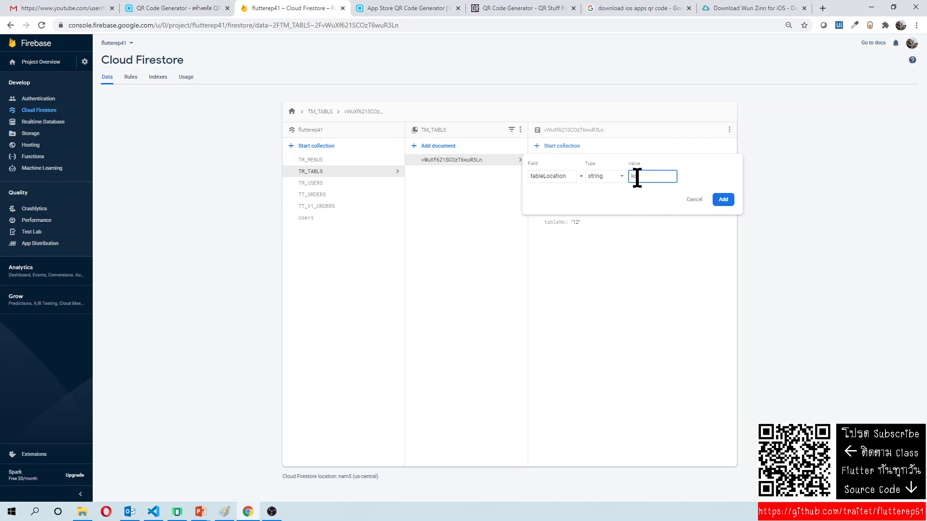
text(BRoom)
double_click(555, 176)
text(tableDescription)
click(642, 176)
text((less seats))
click(723, 200)
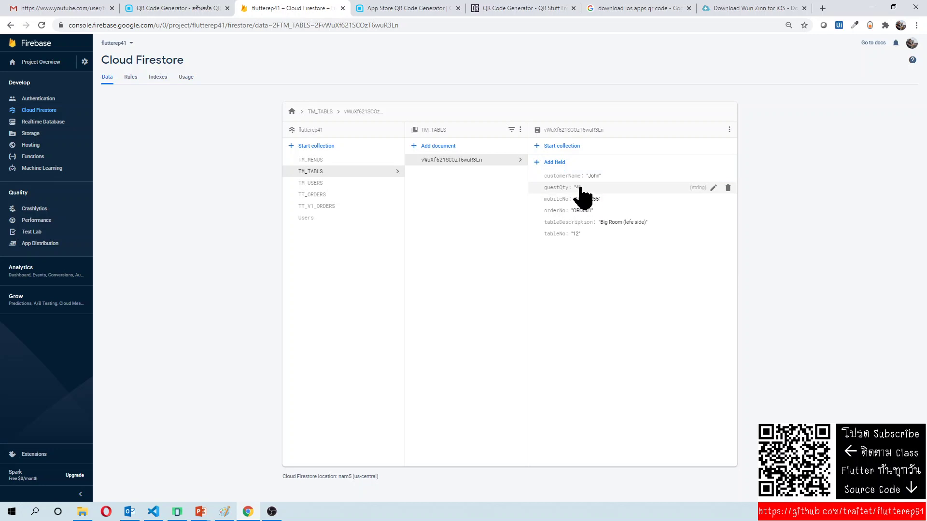
Add a string field status with value OPEN to the TM_TABLS document.
click(552, 163)
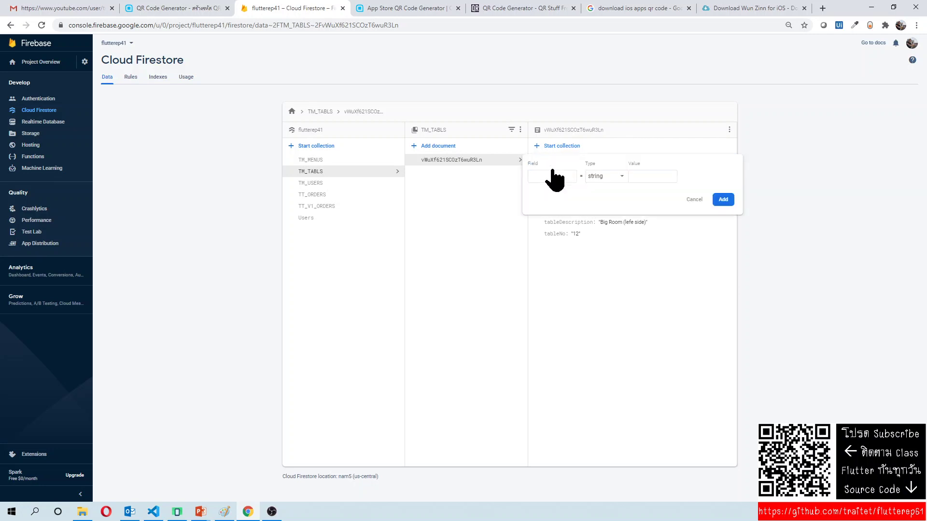
text(satus)
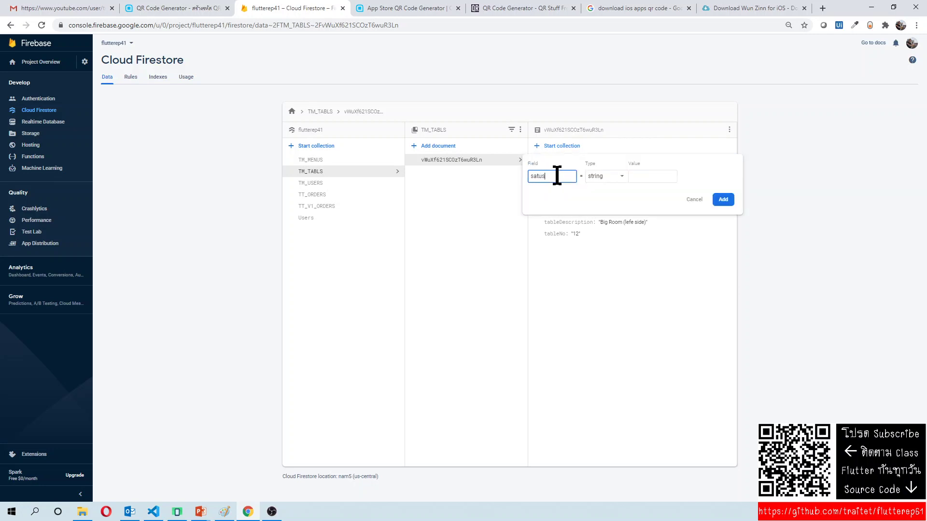
key(BackSpace)
key(BackSpace)
text(tatus)
click(647, 176)
text(0)
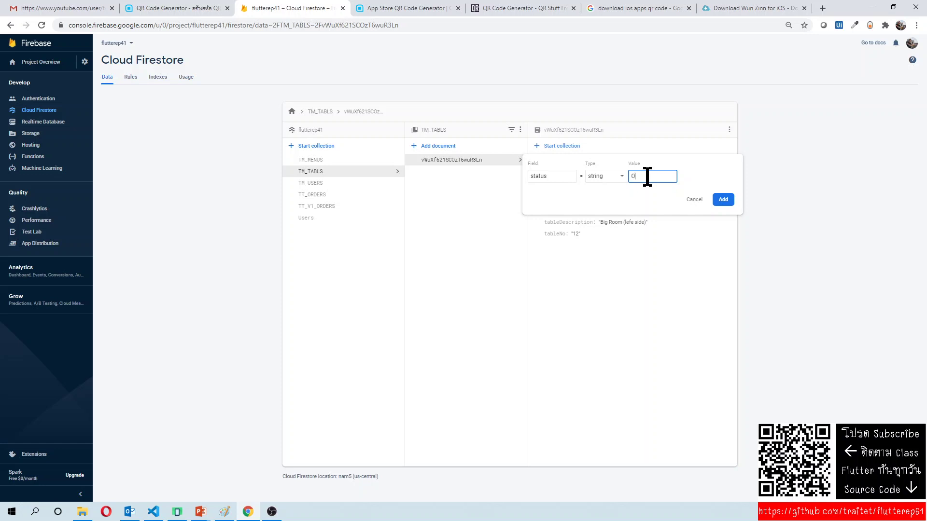
text(PEN)
click(723, 199)
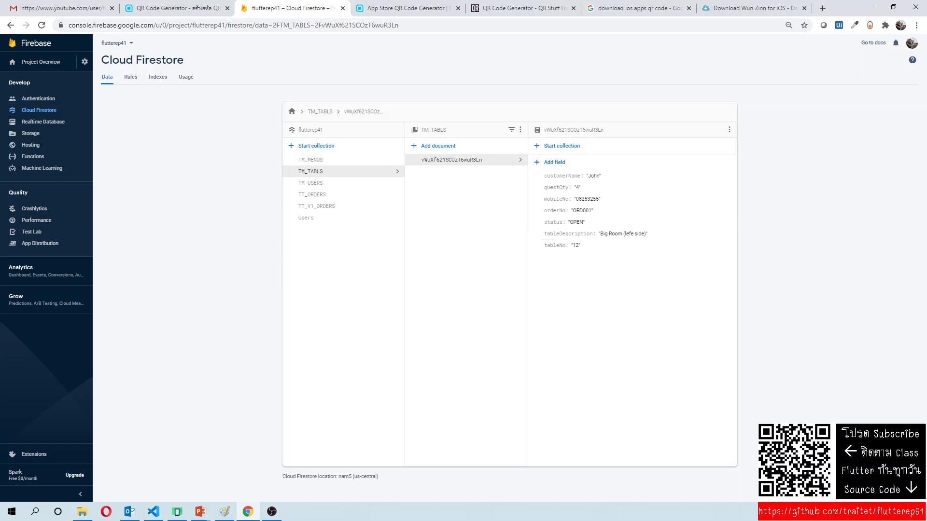
Switch to PowerPoint, paste the TM_TABLS screenshot onto the FireStore / Database Design slide and shrink it beside the TT_ORDERS picture.
key(alt+Tab)
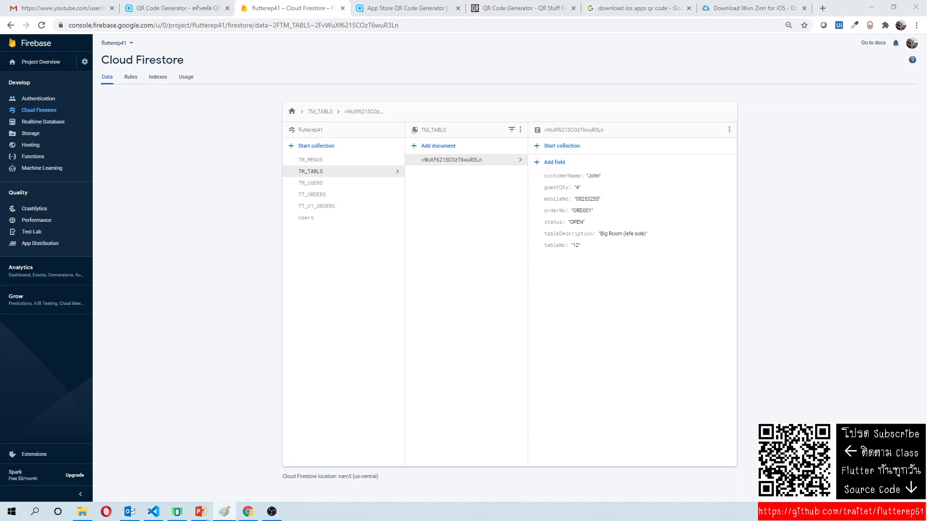
key(alt+Tab)
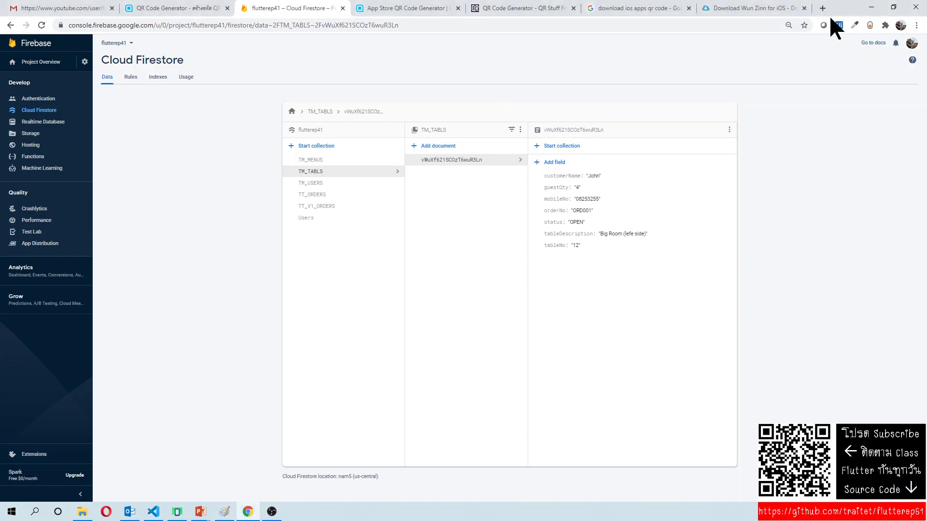
click(871, 8)
key(ctrl+v)
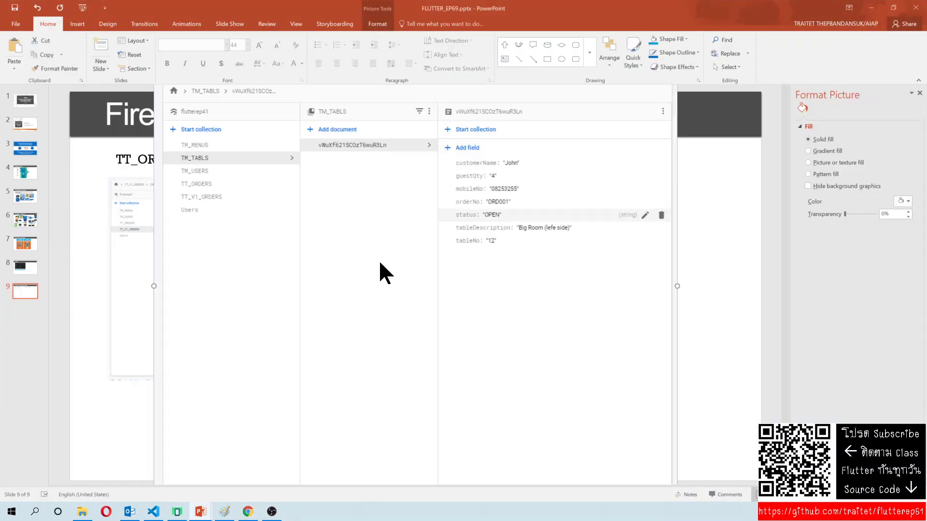
drag(381, 271, 528, 311)
scroll(321, 129, up, 2)
scroll(336, 150, down, 3)
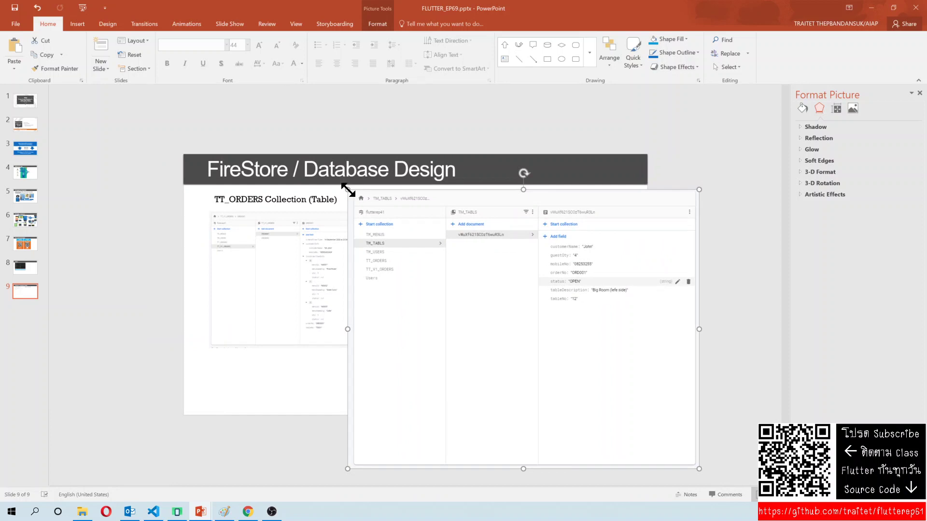
drag(347, 190, 433, 225)
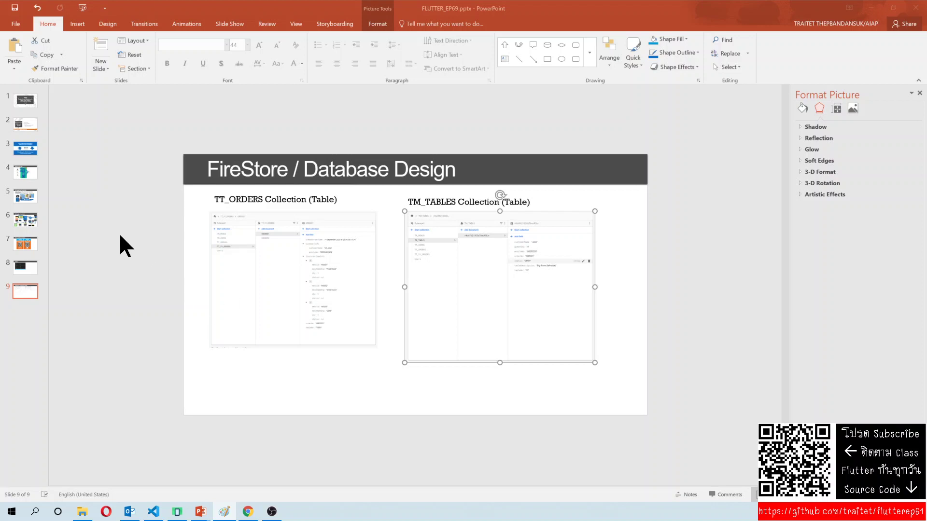
Paste the cropped screenshot of the TM_TABLS fields onto the "UI Design – Flow & UI" slide.
click(30, 221)
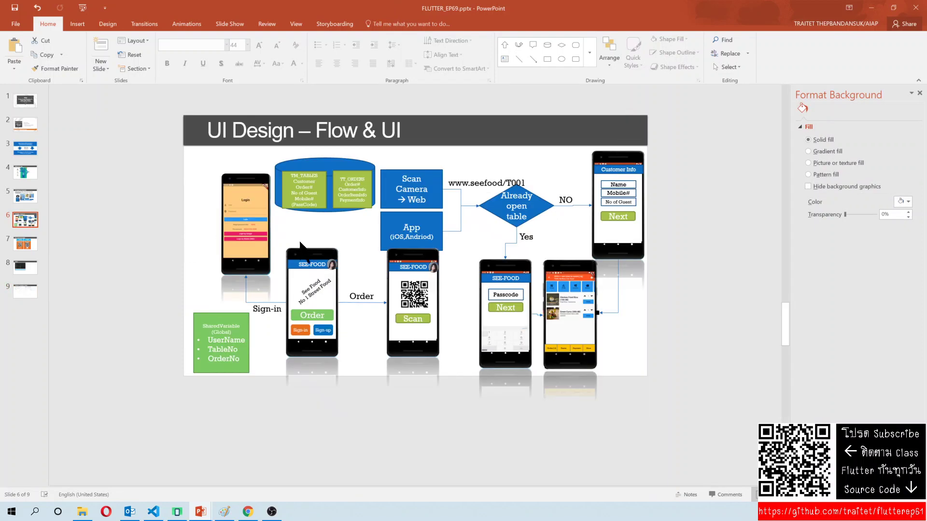
key(ctrl+v)
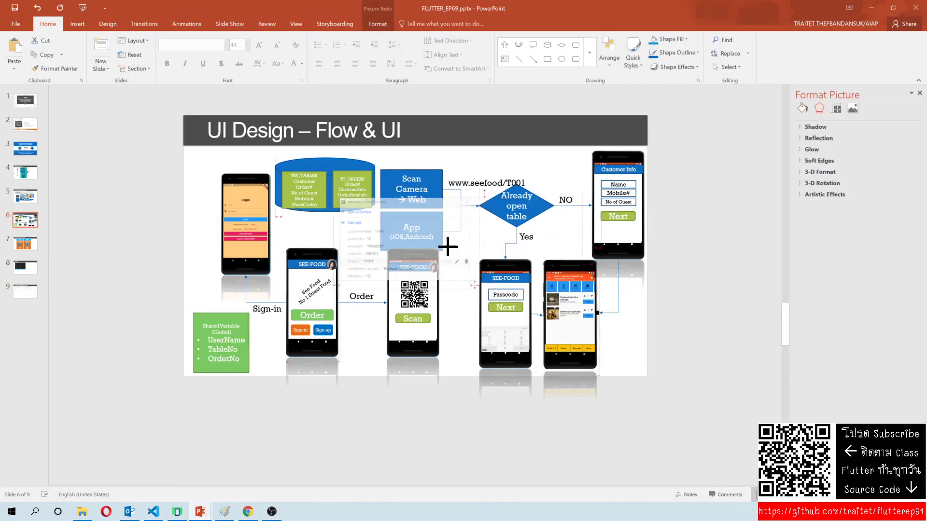